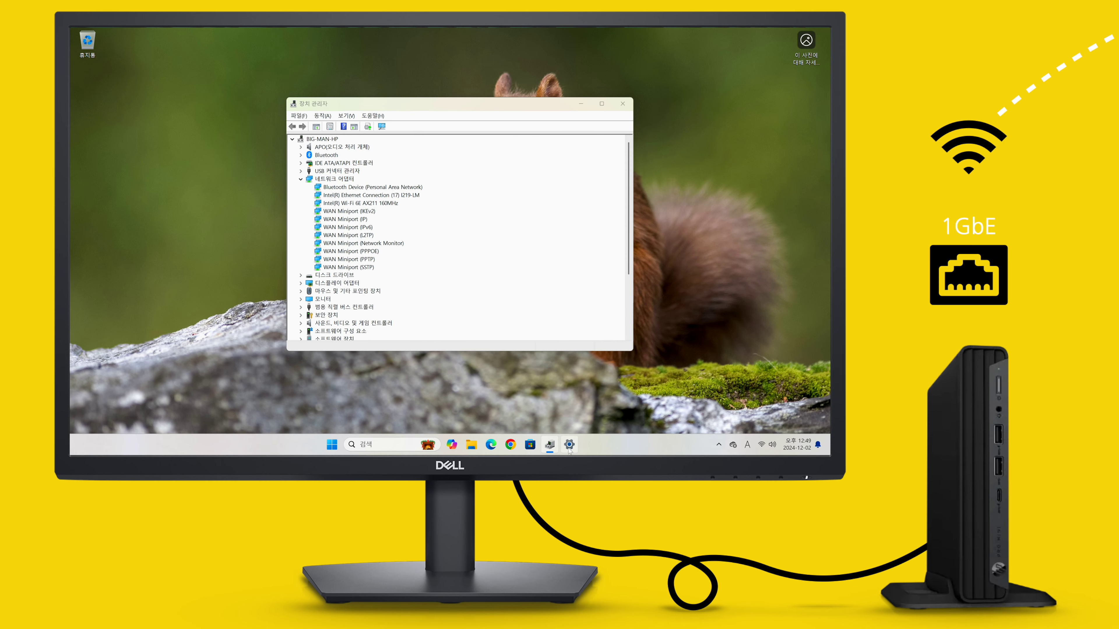
pyautogui.click(569, 446)
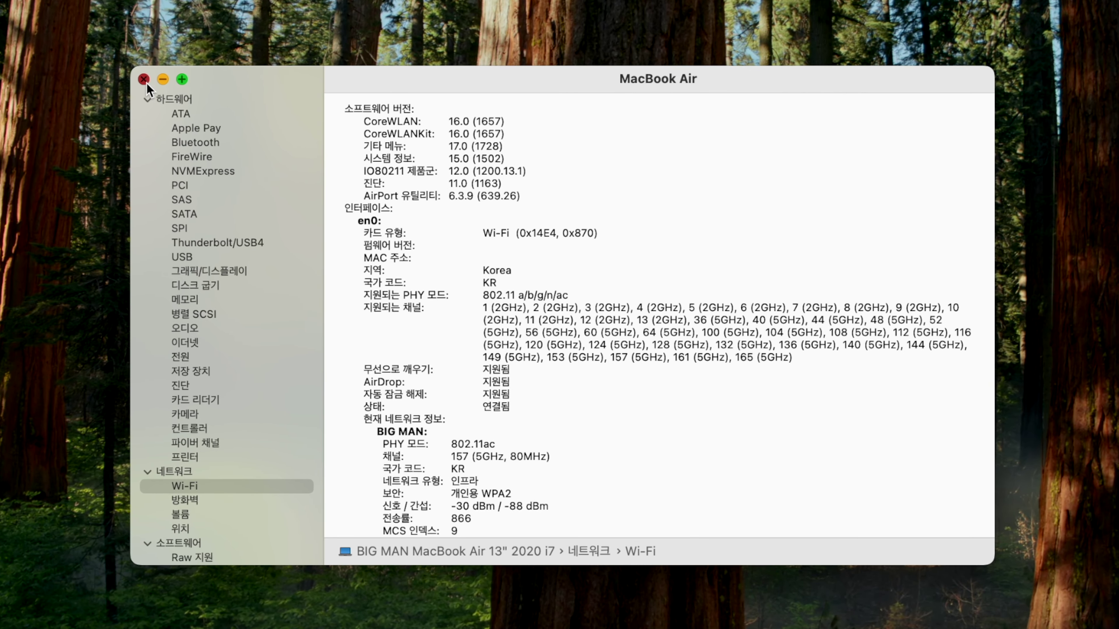
pyautogui.click(154, 84)
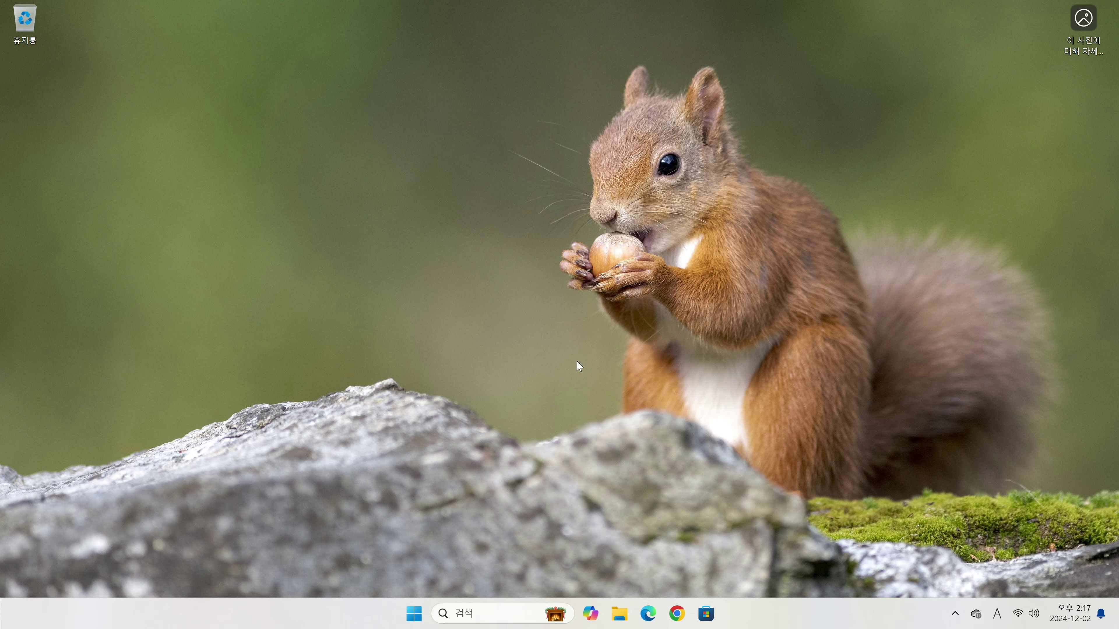
# Open the Network and Sharing Center through the network properties in File Explorer, and close the Explorer window behind it.
pyautogui.click(618, 614)
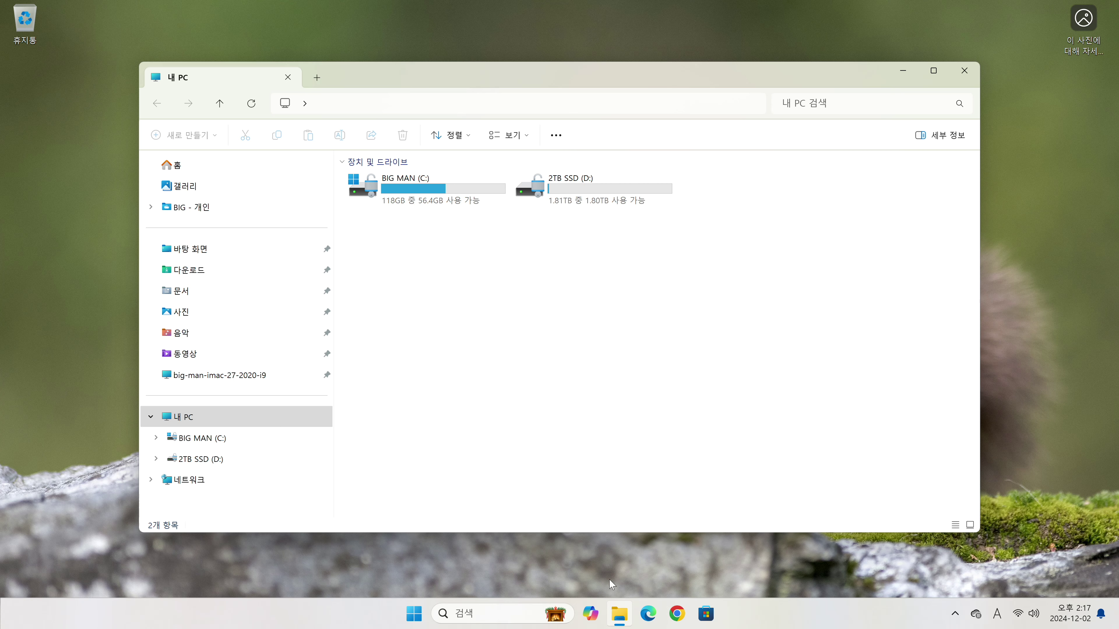
pyautogui.click(310, 483)
pyautogui.rightClick(310, 483)
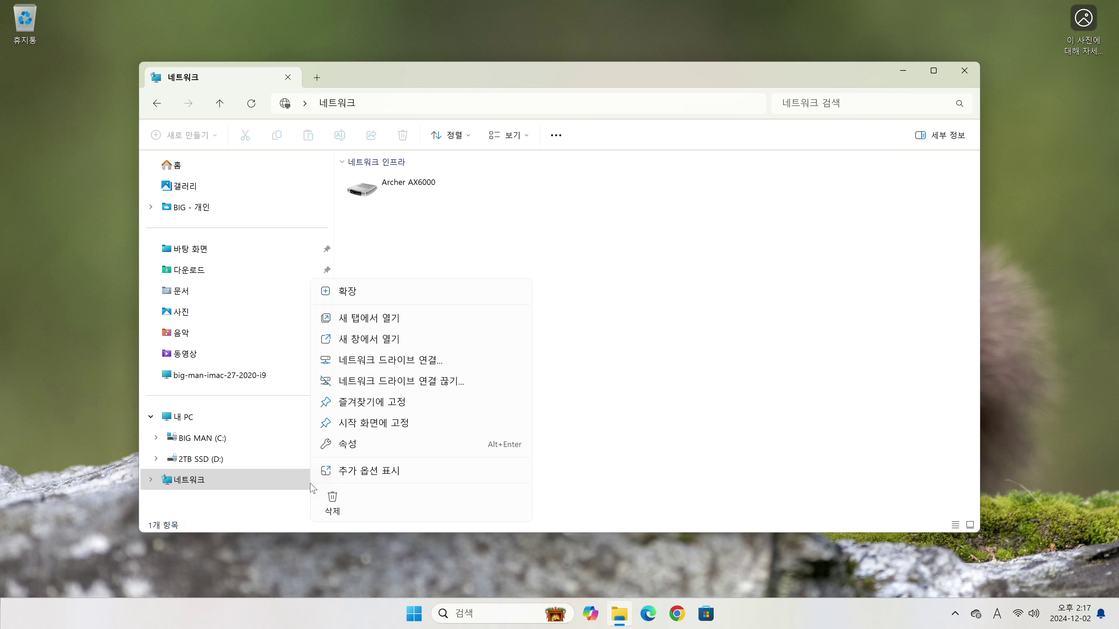
pyautogui.click(393, 446)
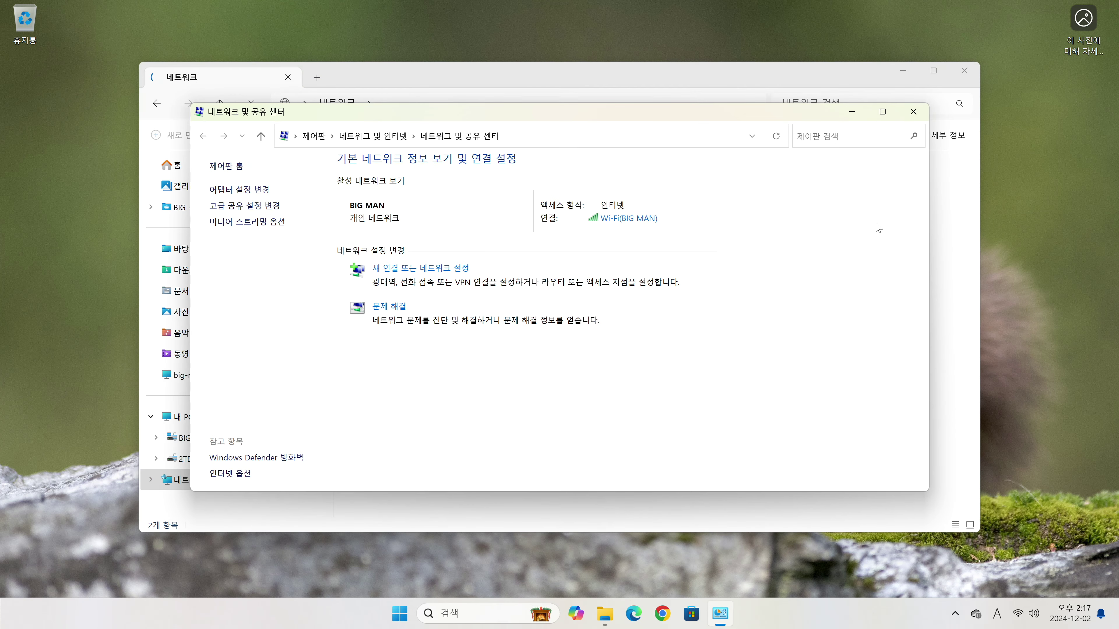
pyautogui.click(966, 70)
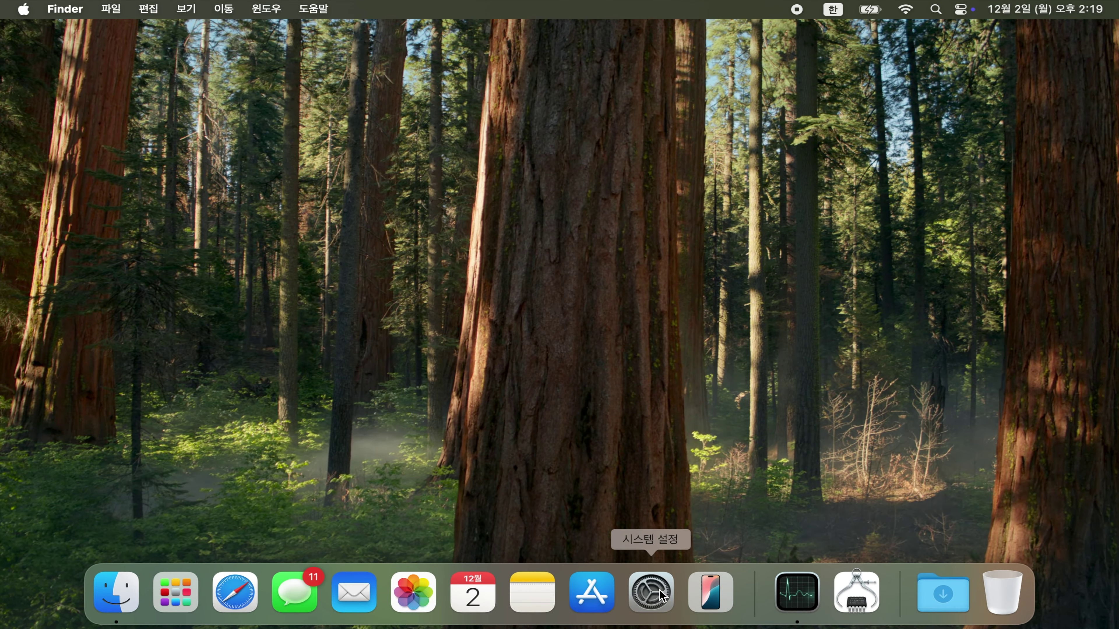
# Switch to the Mac and open the network settings in System Settings.
pyautogui.click(651, 591)
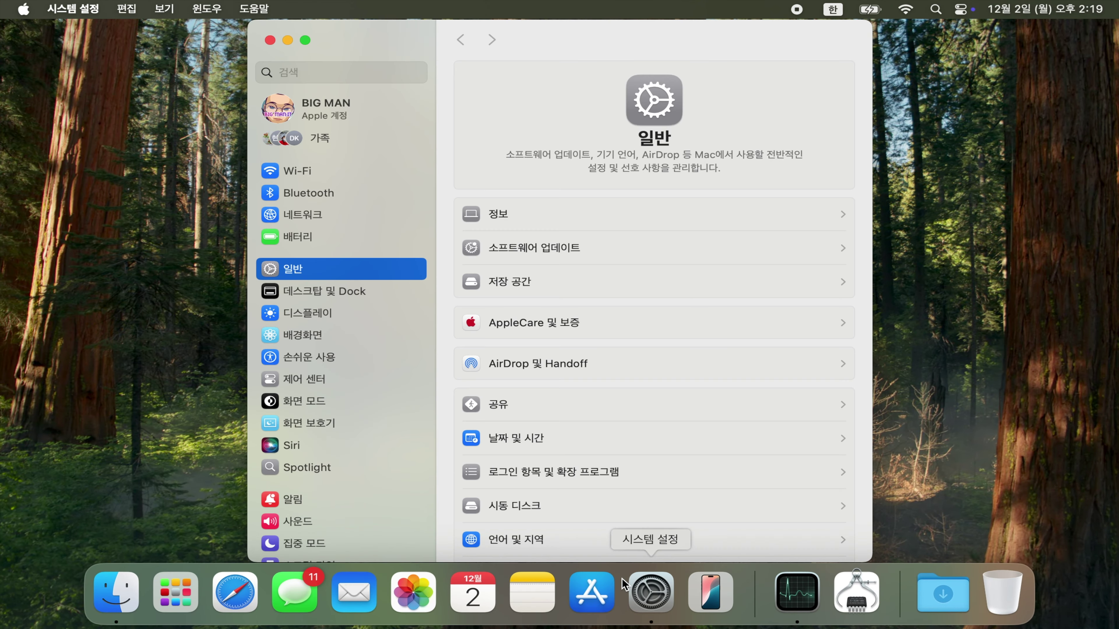
pyautogui.click(350, 223)
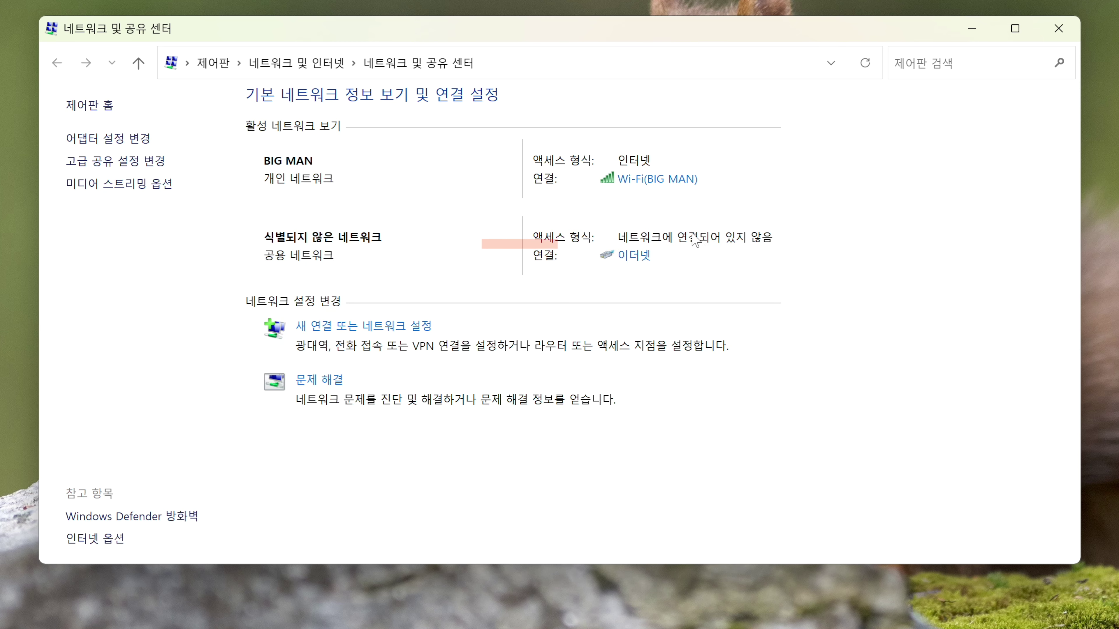
# Check the automatically configured IPv4 address in the Windows Ethernet connection details, and close the status dialogs.
pyautogui.click(639, 255)
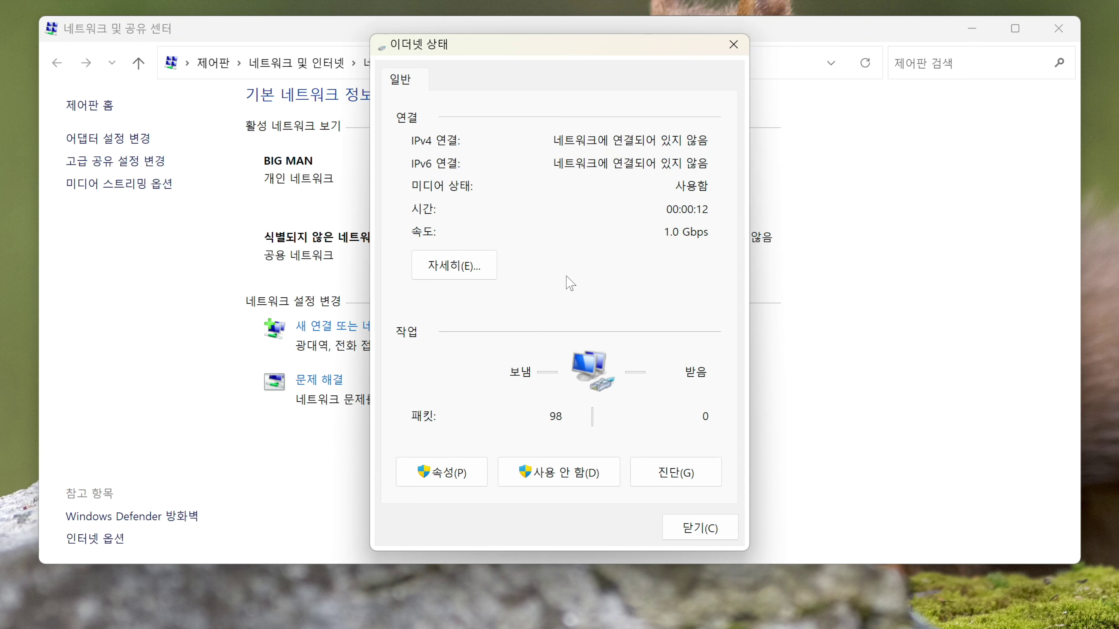
pyautogui.click(463, 267)
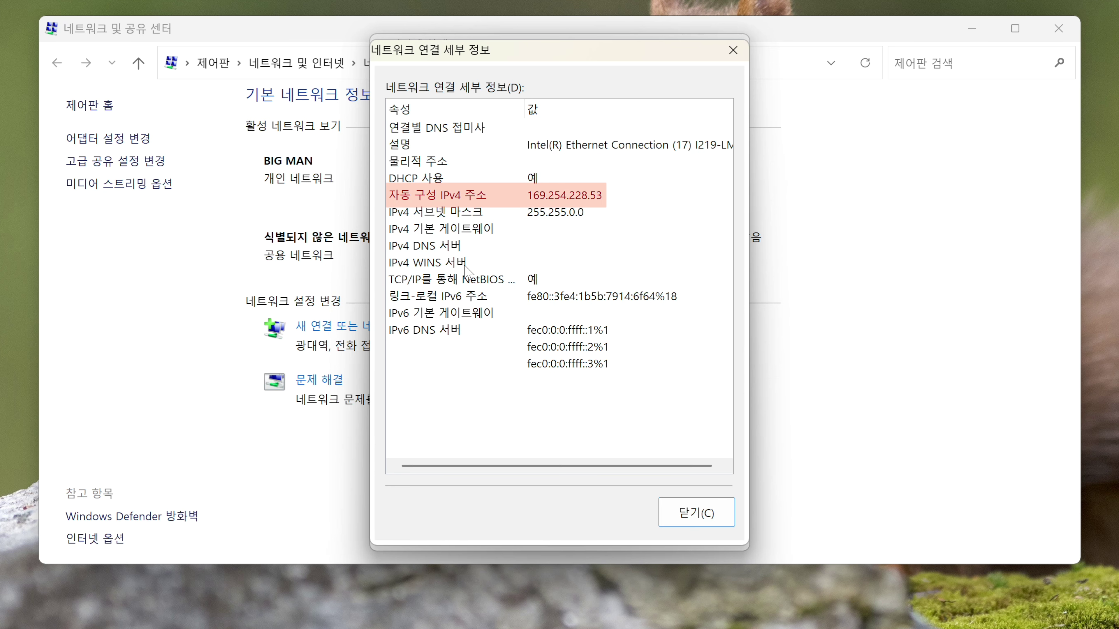
pyautogui.click(687, 516)
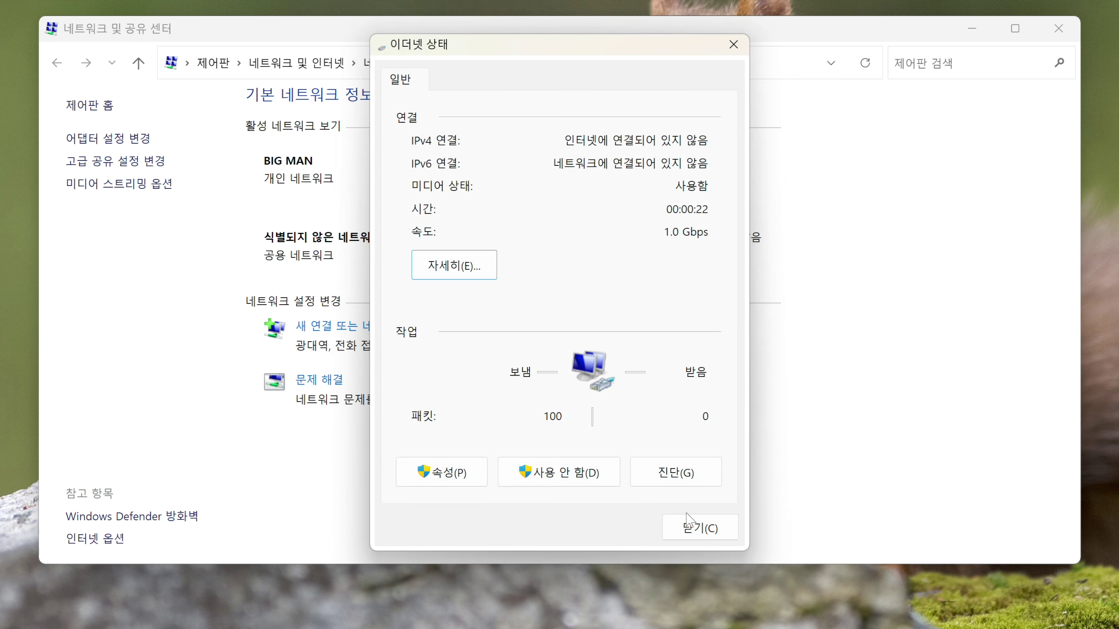
pyautogui.click(696, 531)
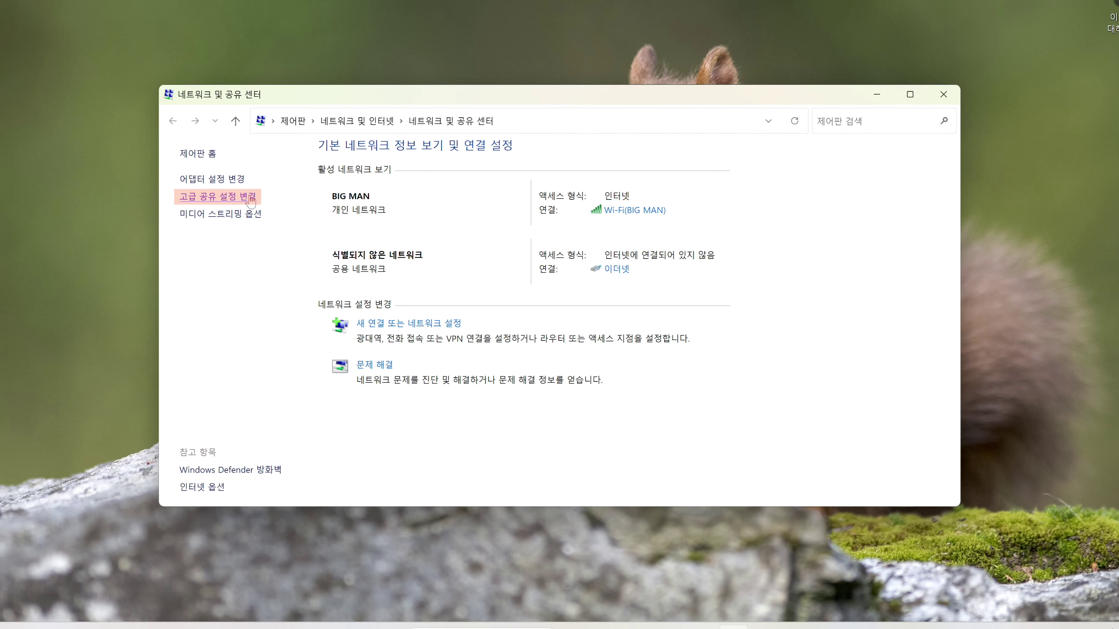
# Turn on file and printer sharing for public networks, review the private network sharing options, and close Settings.
pyautogui.click(248, 200)
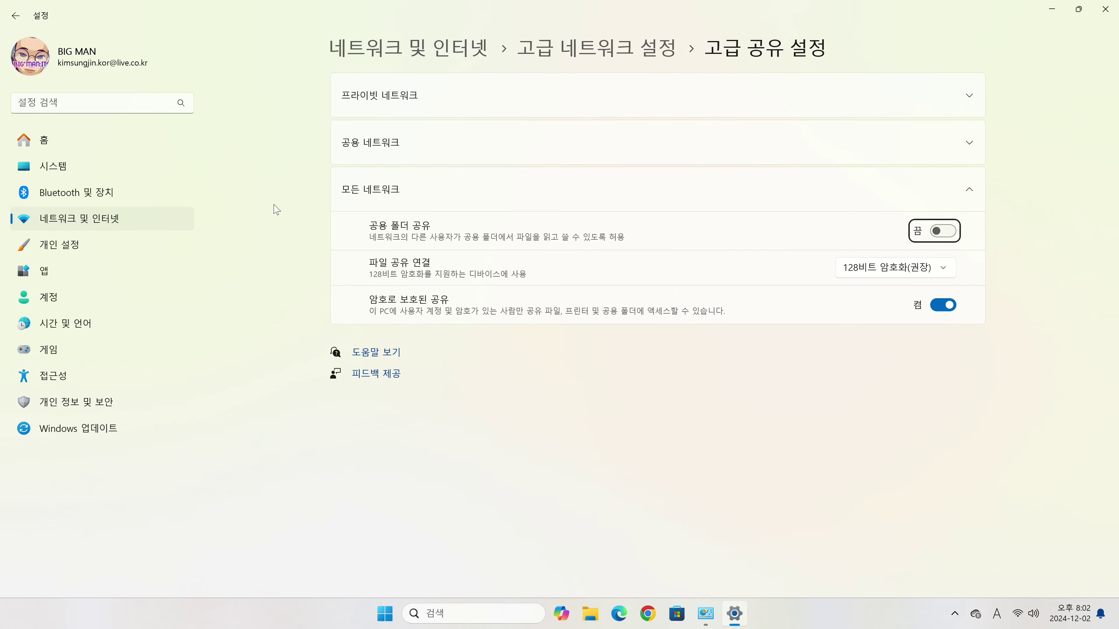
pyautogui.click(409, 146)
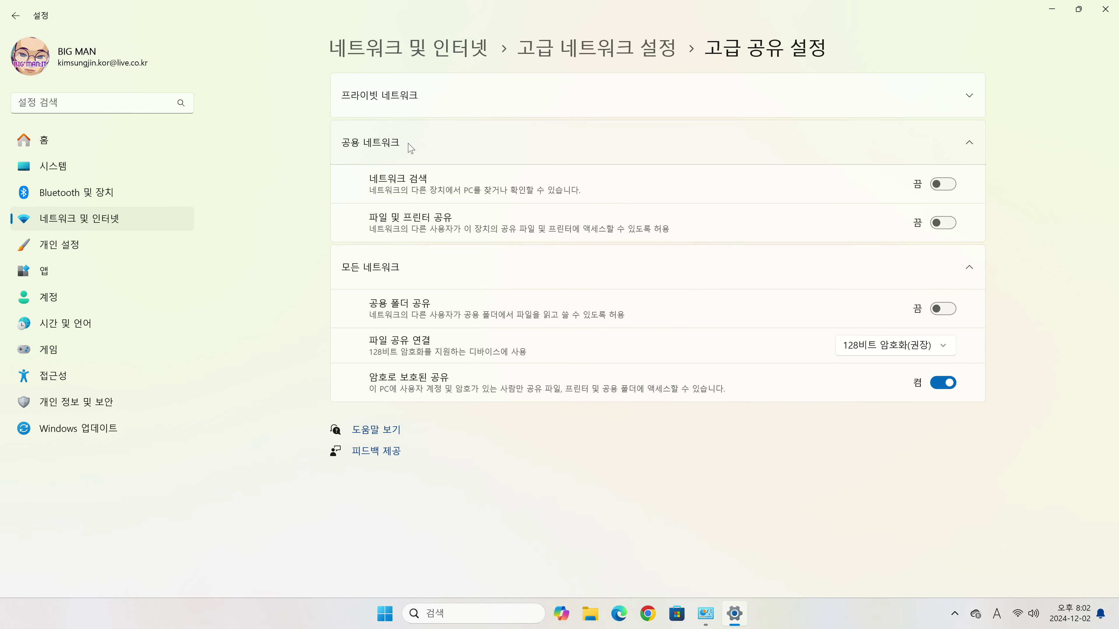
pyautogui.click(946, 223)
pyautogui.click(968, 102)
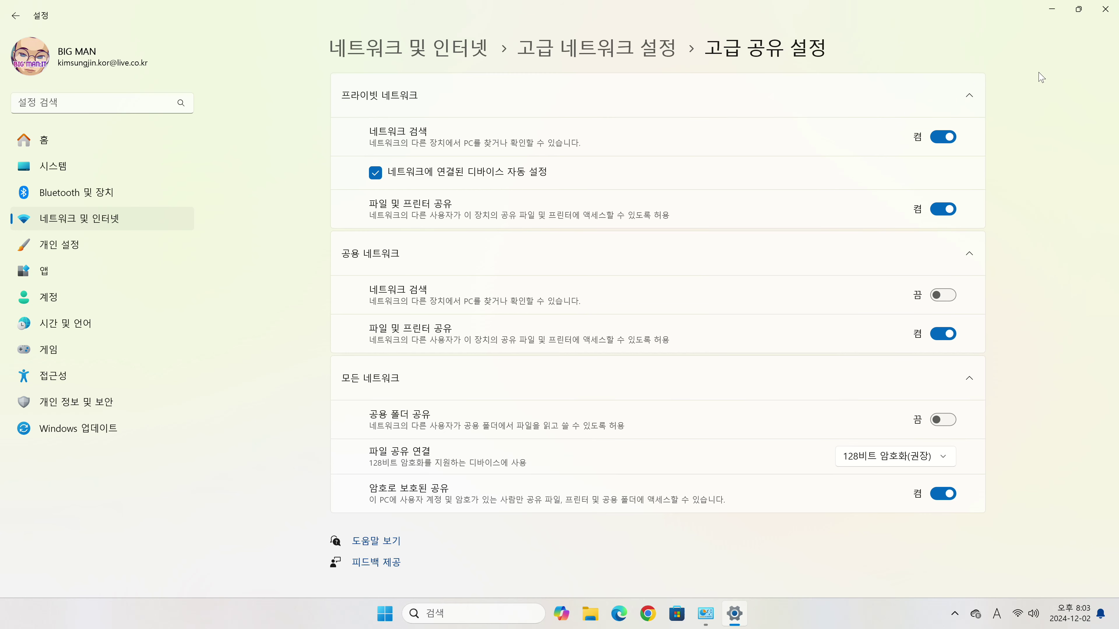
pyautogui.click(1107, 9)
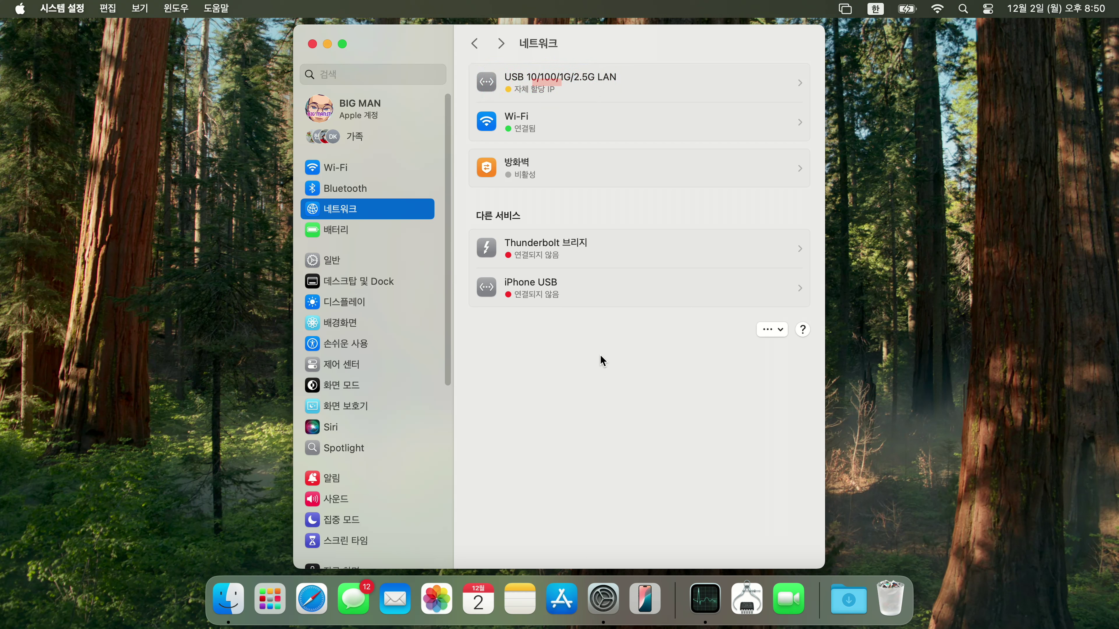
# On the Mac, open the details of the USB 10/100/1G/2.5G LAN connection.
pyautogui.click(639, 82)
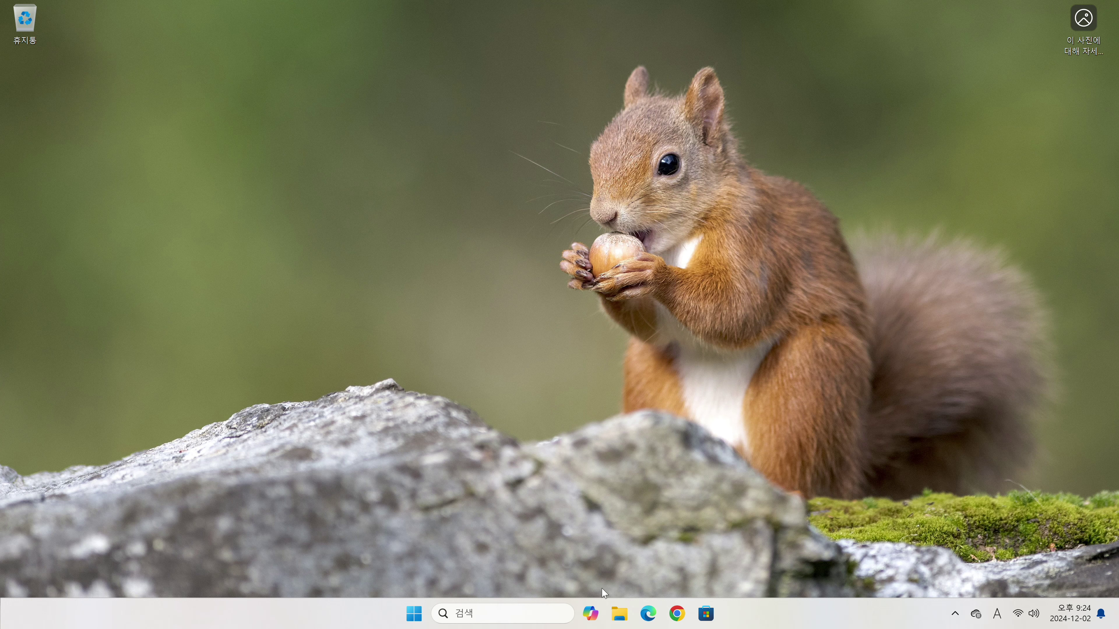
# In Windows File Explorer, connect to the Mac at the network address \\169.254.242.221.
pyautogui.click(619, 616)
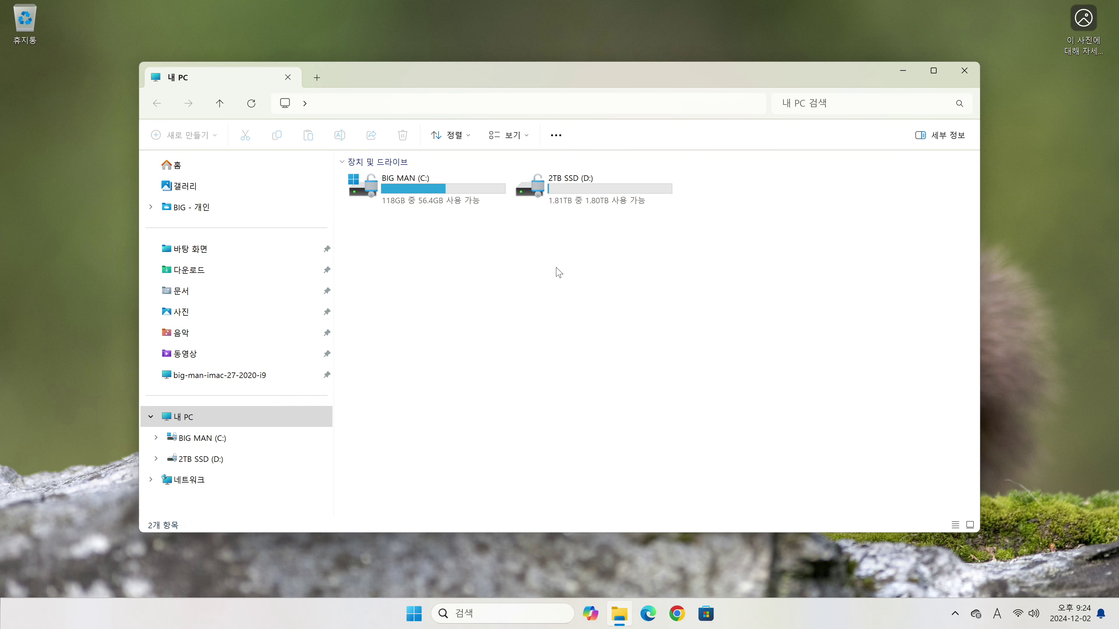
pyautogui.click(539, 102)
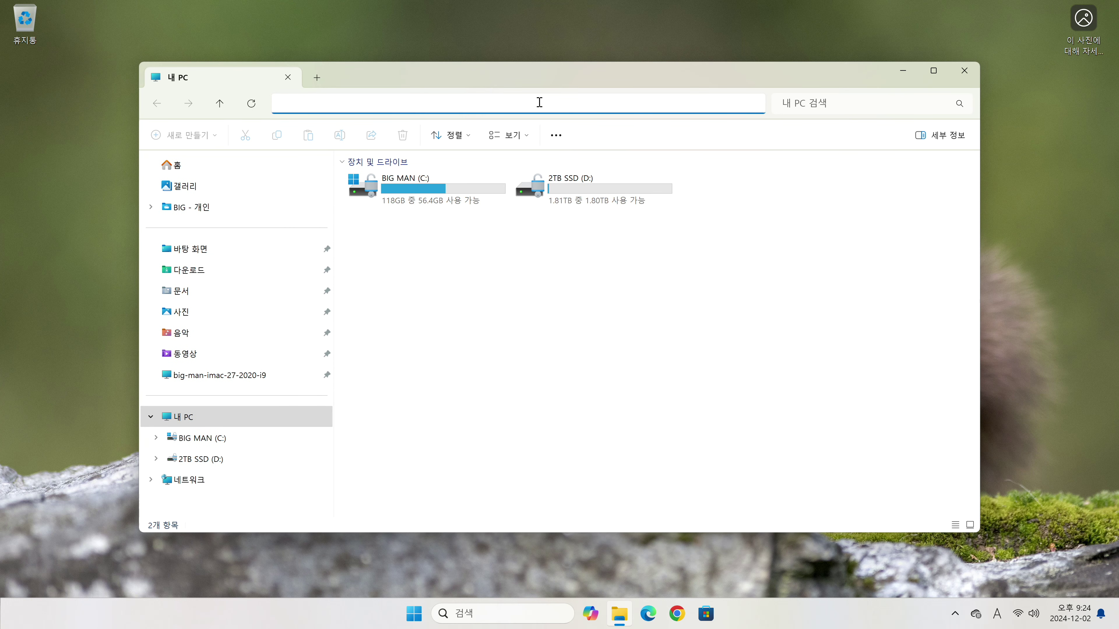
pyautogui.write('\\\\16')
pyautogui.write('9.254.242.221')
pyautogui.press('Return')
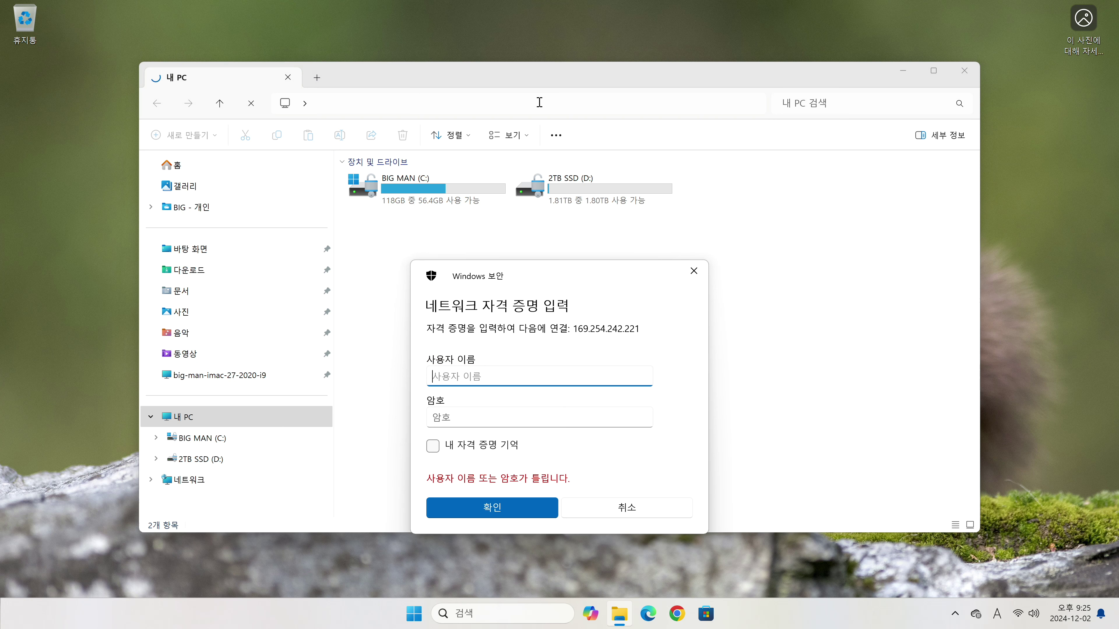
# Enter the Mac account's user name and password as network credentials and sign in.
pyautogui.write('bigman')
pyautogui.click(575, 418)
pyautogui.write('****')
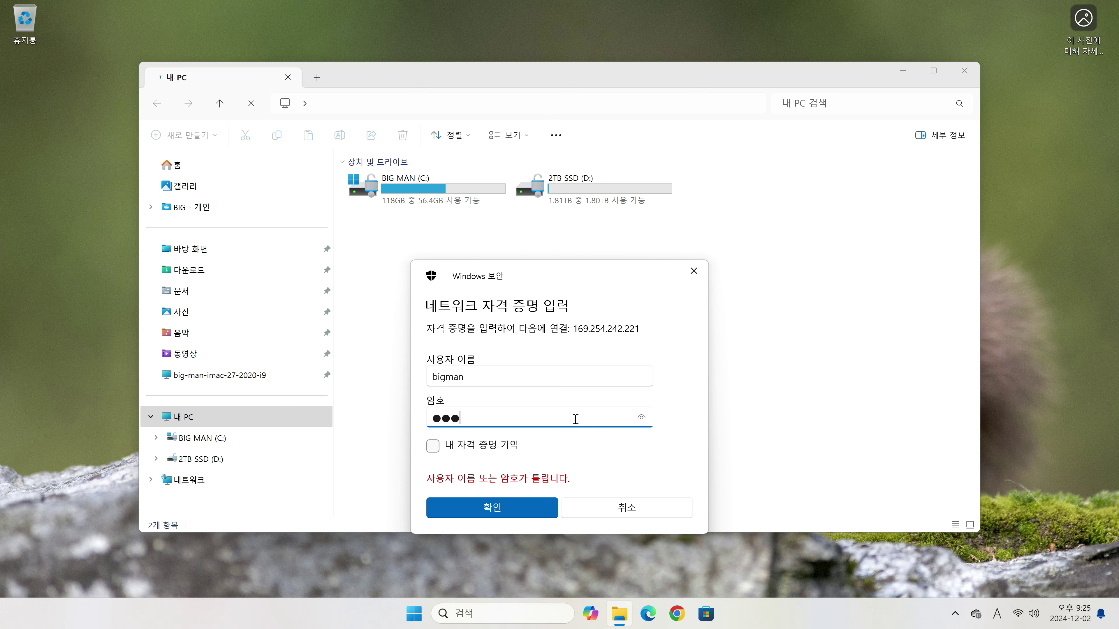
pyautogui.click(516, 515)
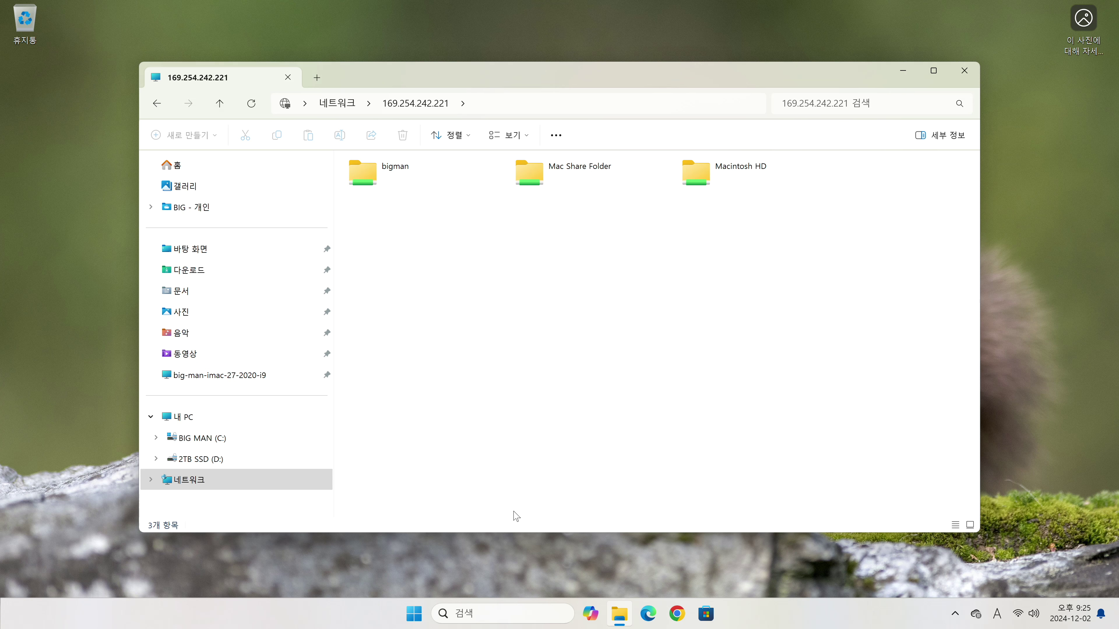
# Copy the 10G_Mac file from the Mac Share Folder to the root of the 2TB SSD (D:) drive.
pyautogui.doubleClick(545, 180)
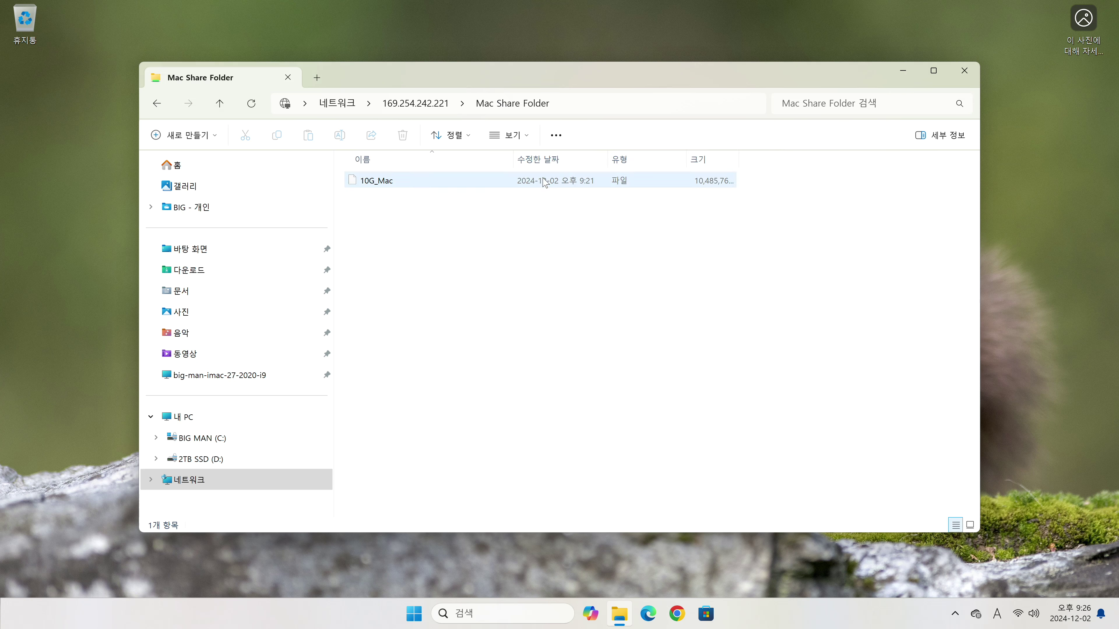
pyautogui.click(544, 181)
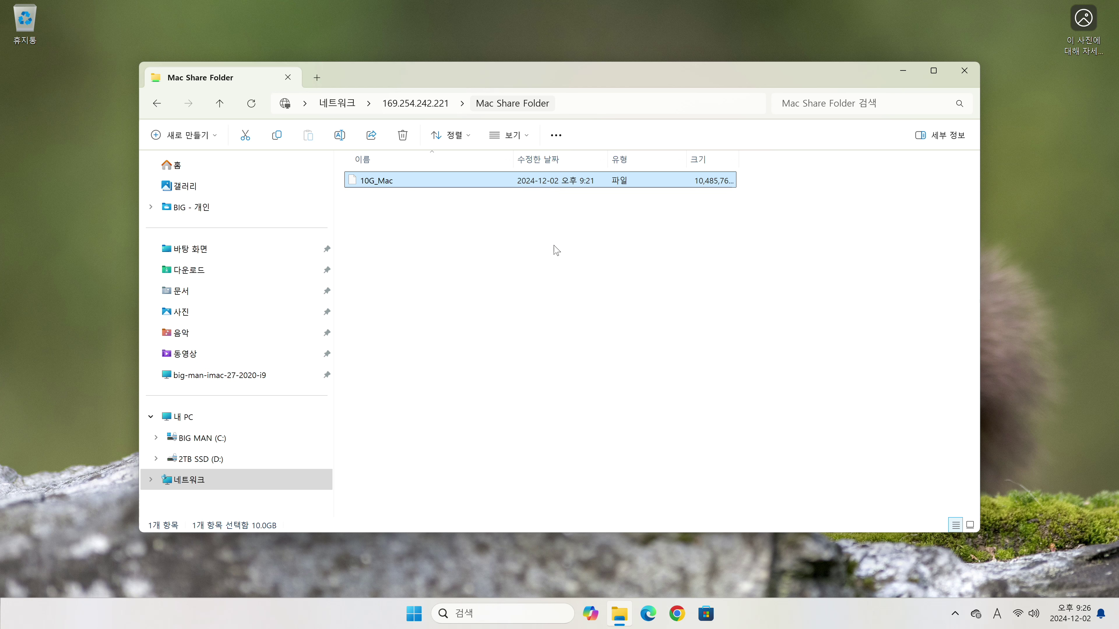
pyautogui.rightClick(468, 183)
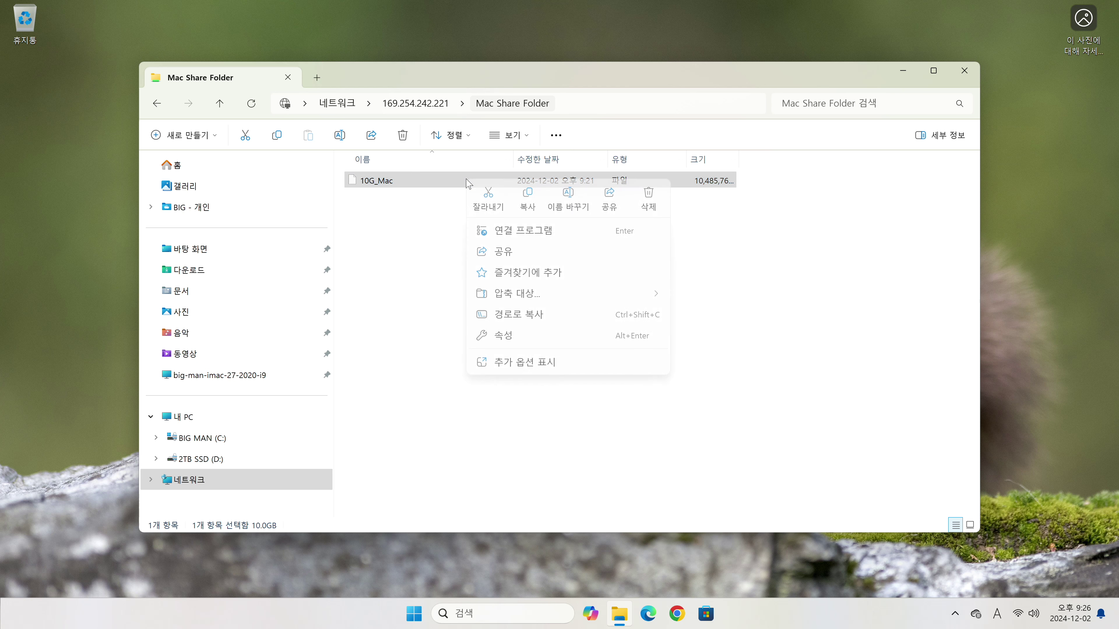
pyautogui.click(525, 205)
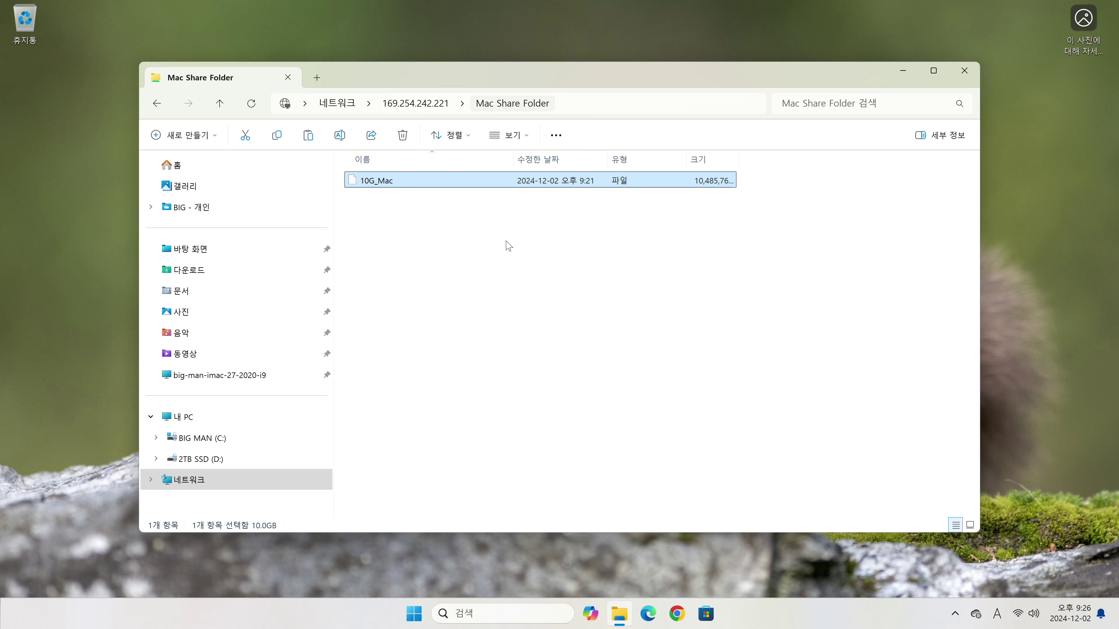
pyautogui.click(300, 464)
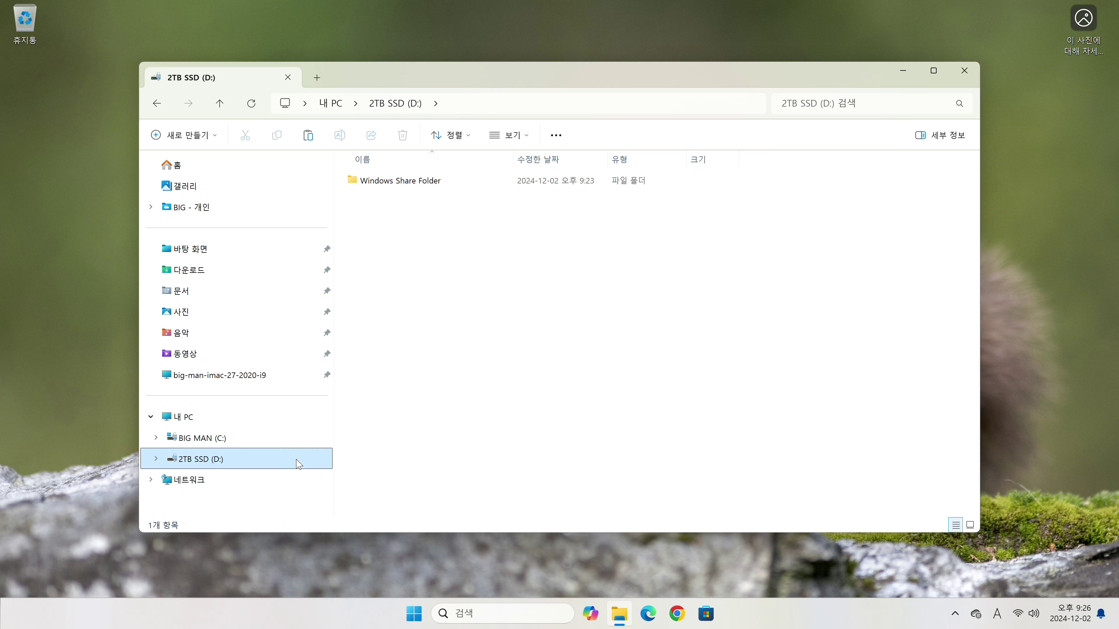
pyautogui.rightClick(458, 231)
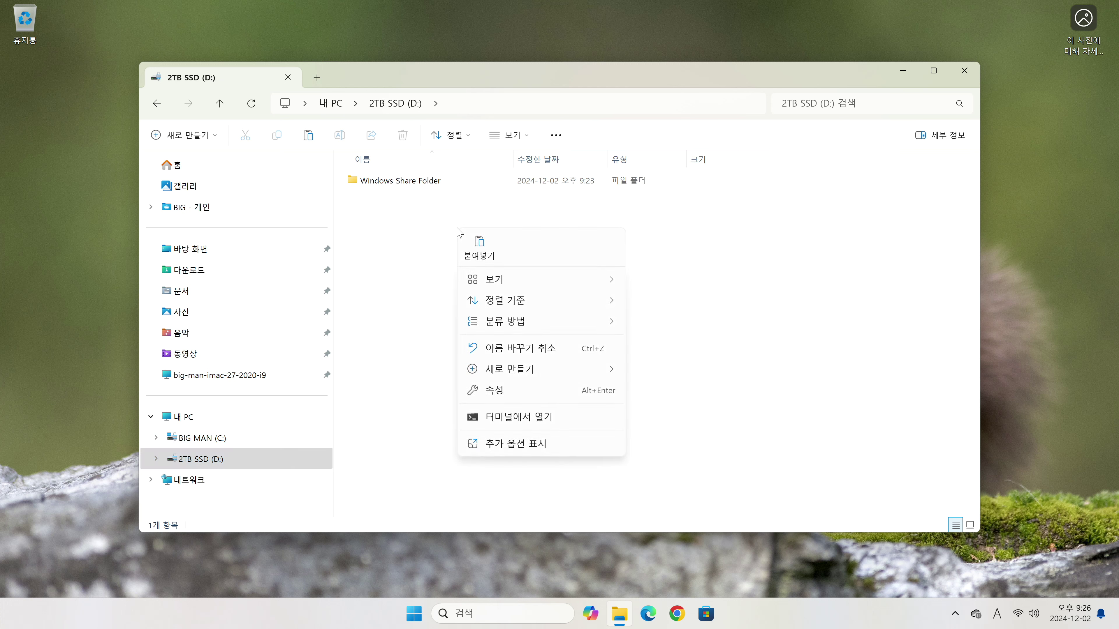
pyautogui.click(478, 250)
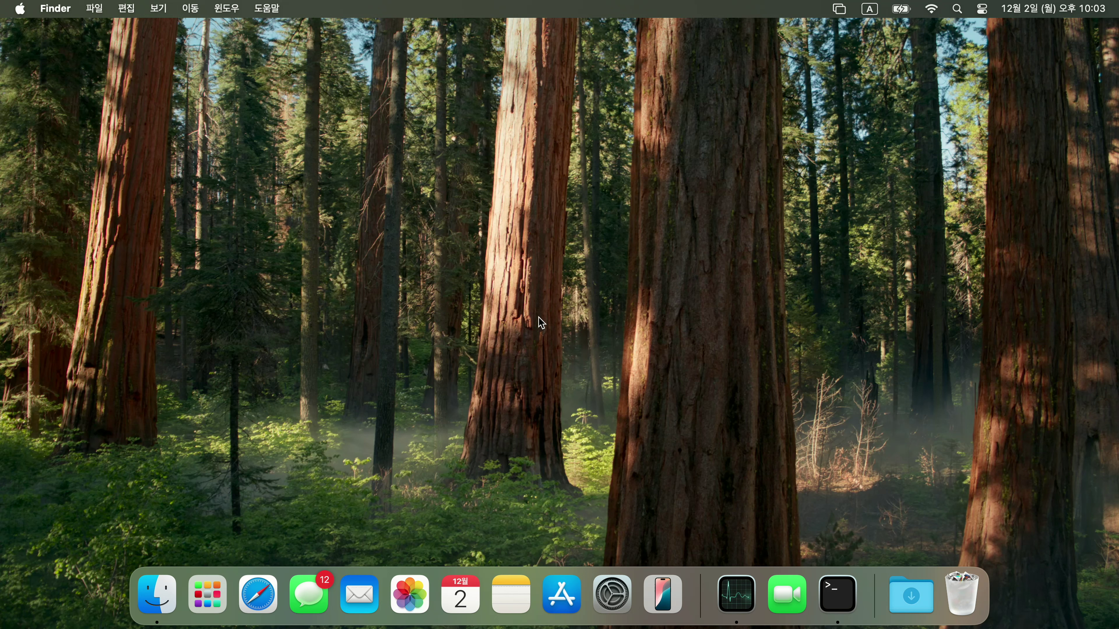
# Switch to Finder on the Mac and connect to the server smb://169.254.228.53.
pyautogui.click(163, 598)
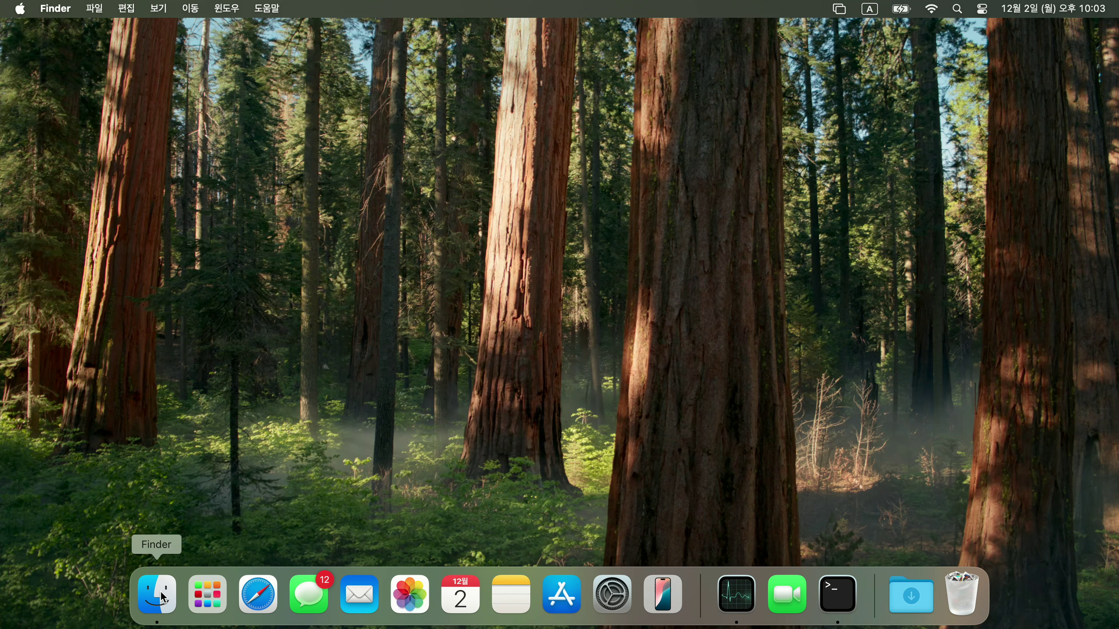
pyautogui.press('super+k')
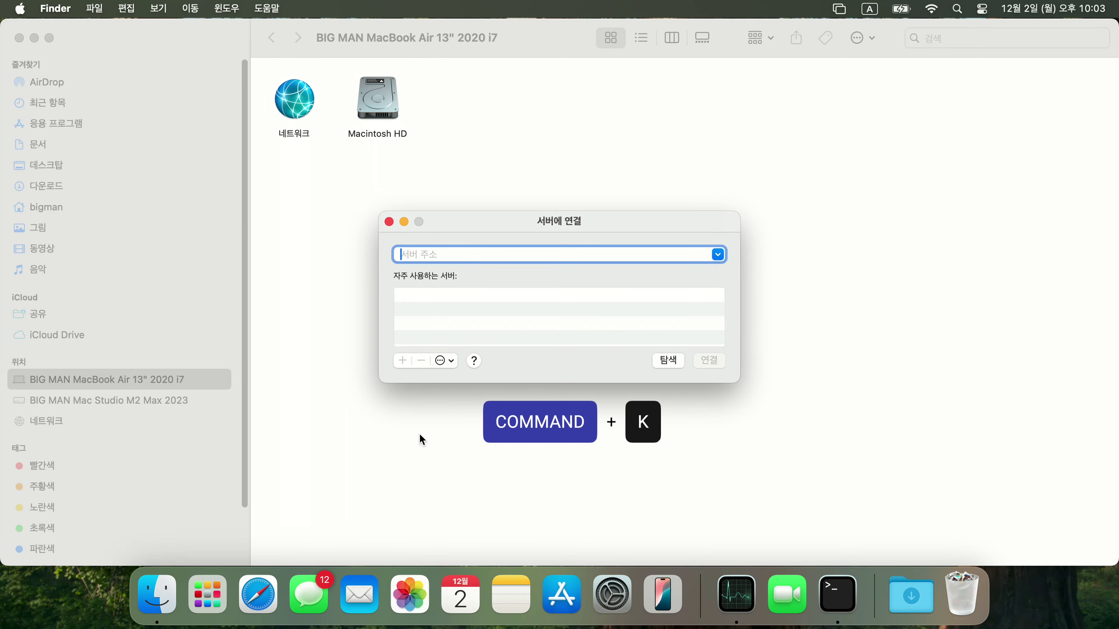
pyautogui.write('smb:')
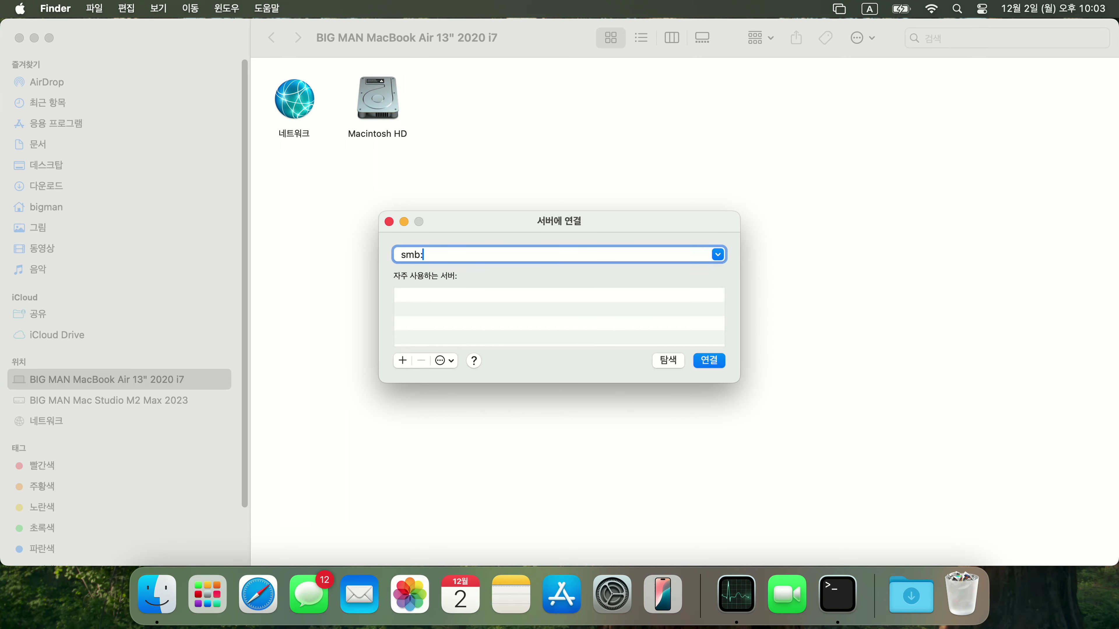
pyautogui.write('//169.254.228.53')
pyautogui.click(709, 366)
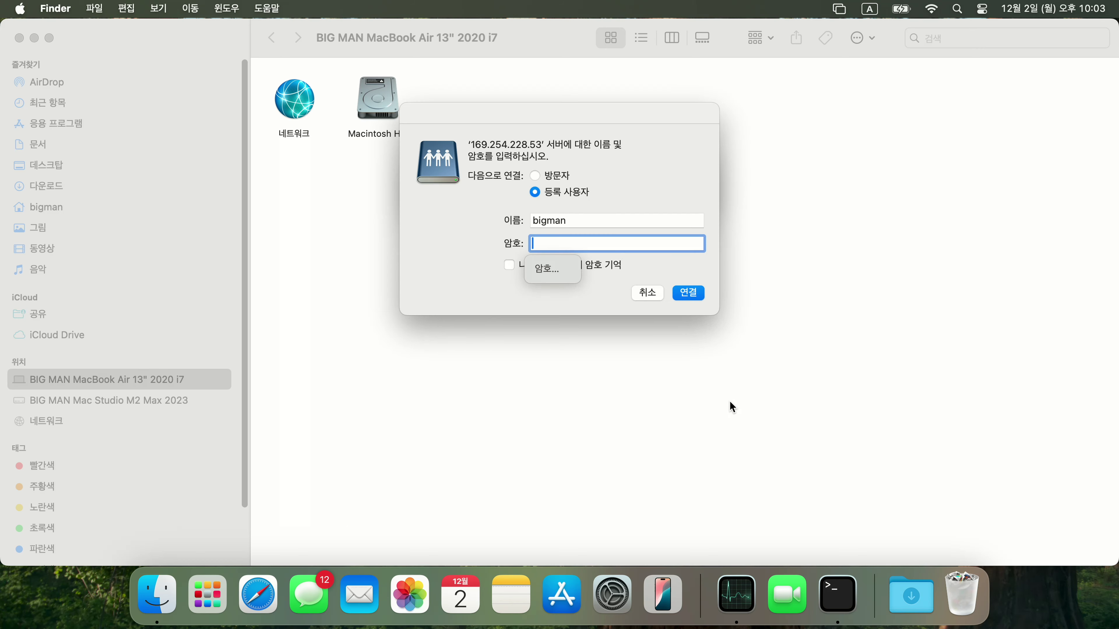
# Enter the account password as a registered user and mount the Windows Share Folder volume.
pyautogui.write('*')
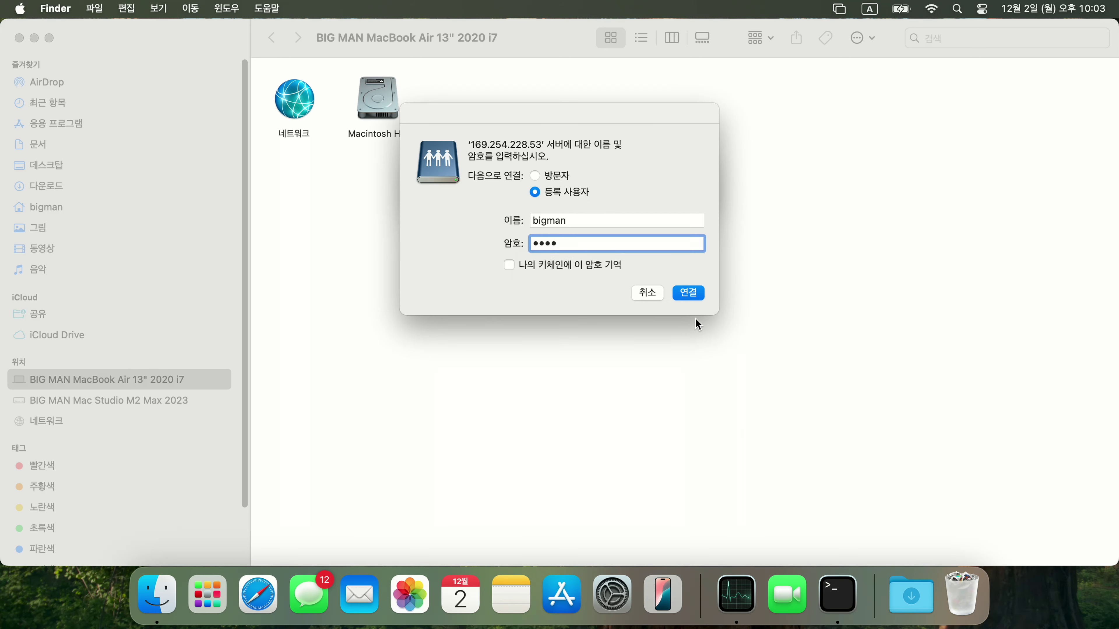
pyautogui.click(690, 294)
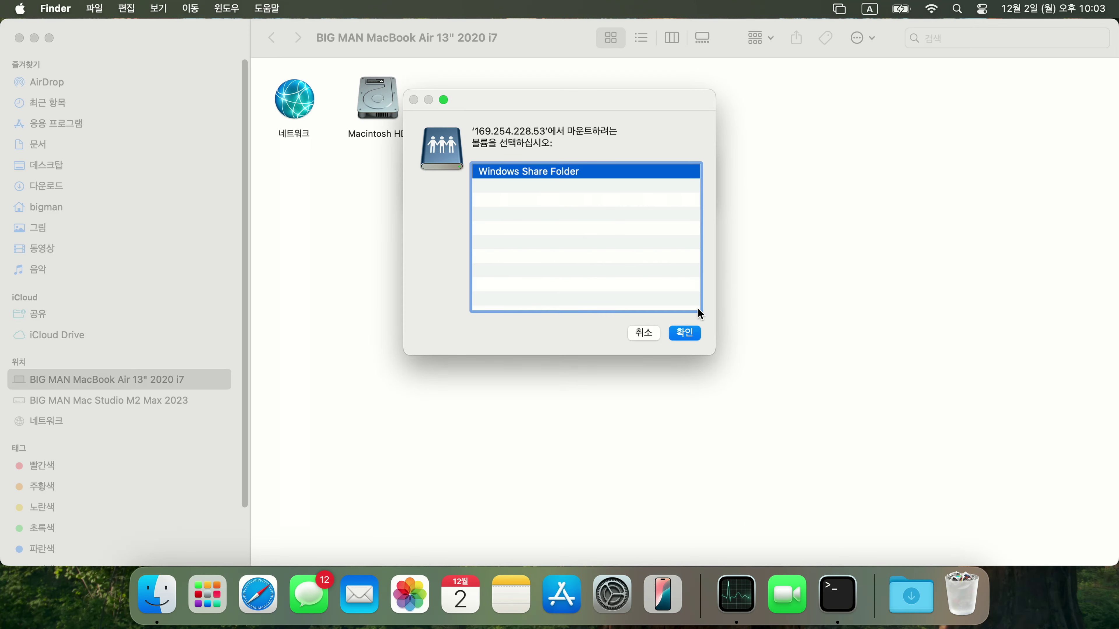
pyautogui.click(687, 333)
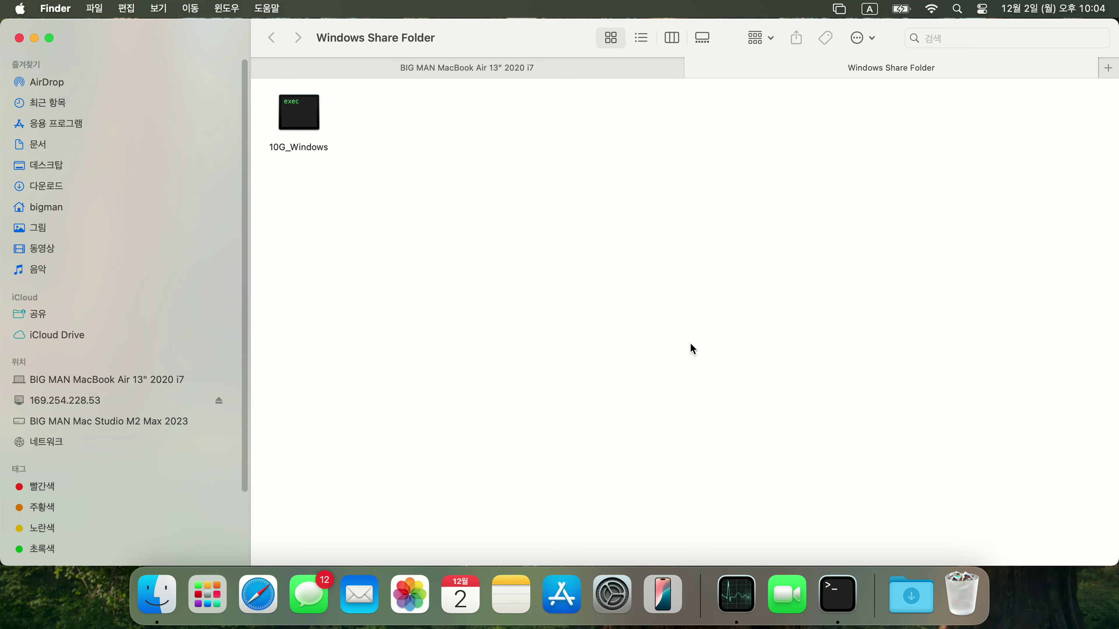
# Copy the 10G_Windows file in the Windows Share Folder to the clipboard.
pyautogui.click(316, 132)
pyautogui.rightClick(313, 129)
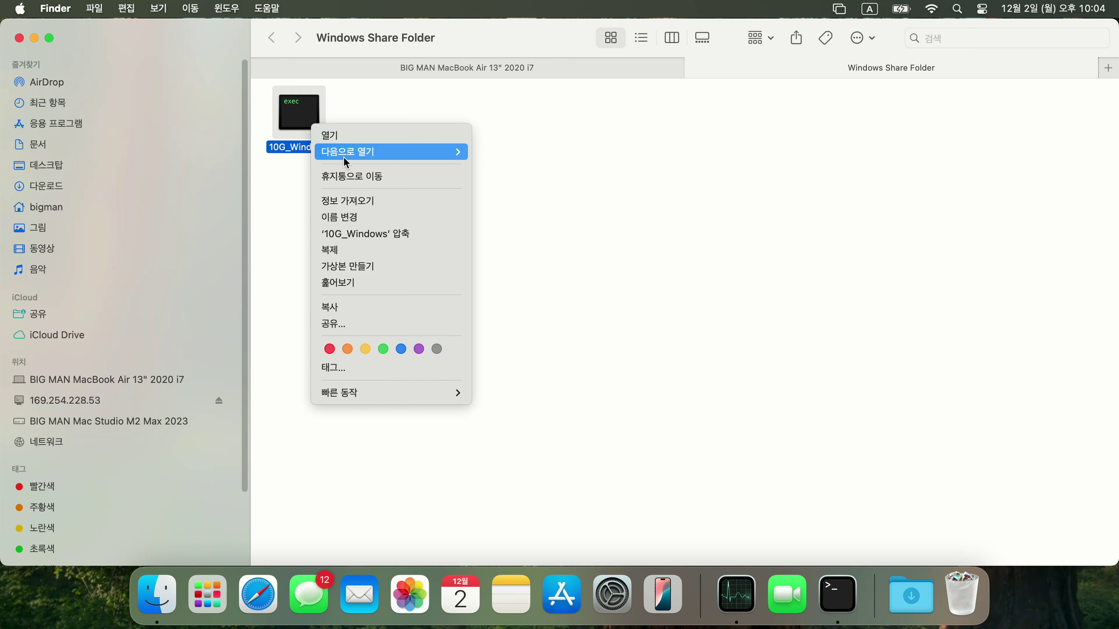
pyautogui.click(387, 308)
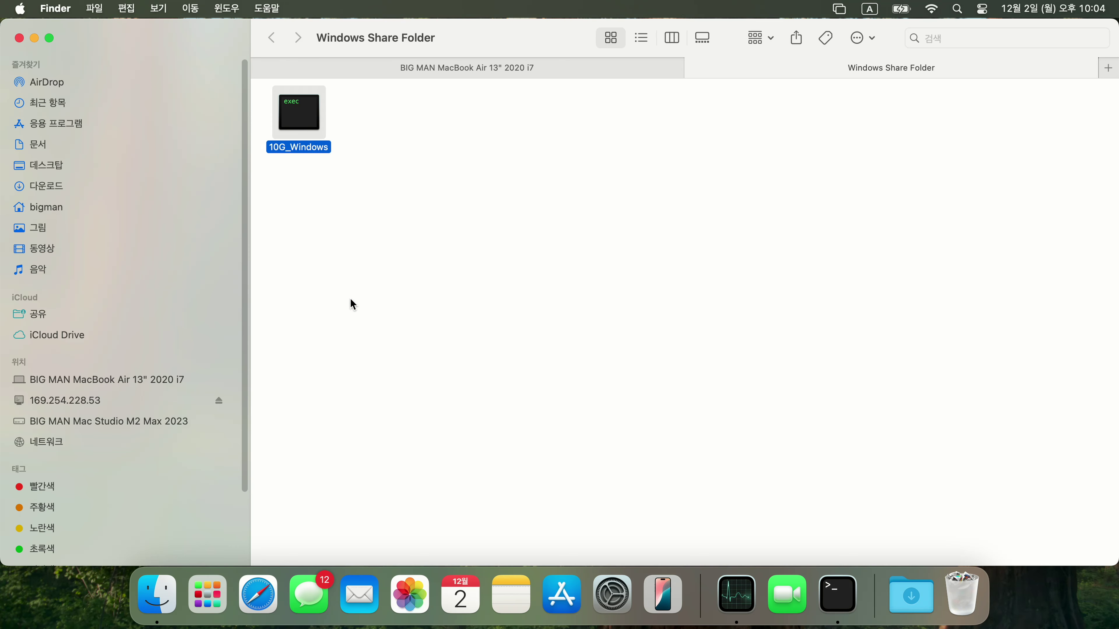